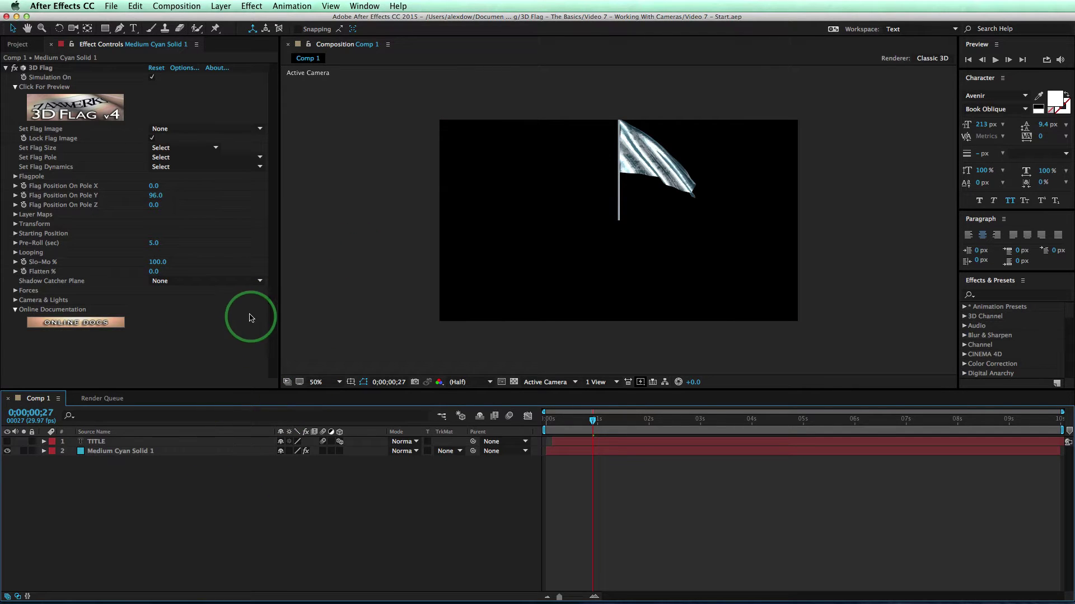
Add a new camera layer, Camera 1, keeping the 50mm lens preset.
left_click(73, 29)
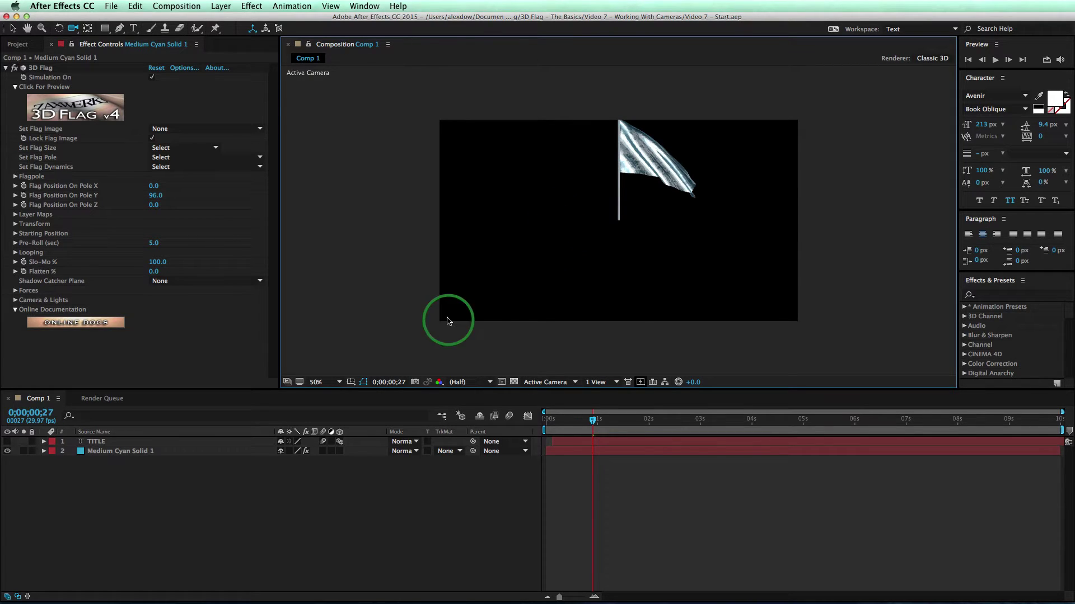
left_click(220, 7)
mouse_move(230, 24)
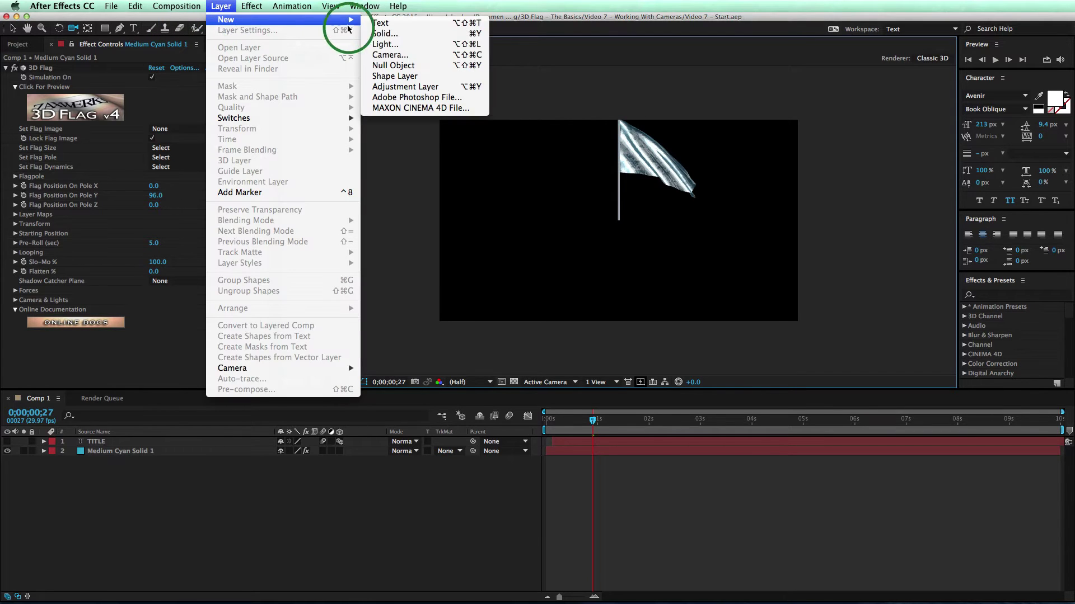
left_click(367, 58)
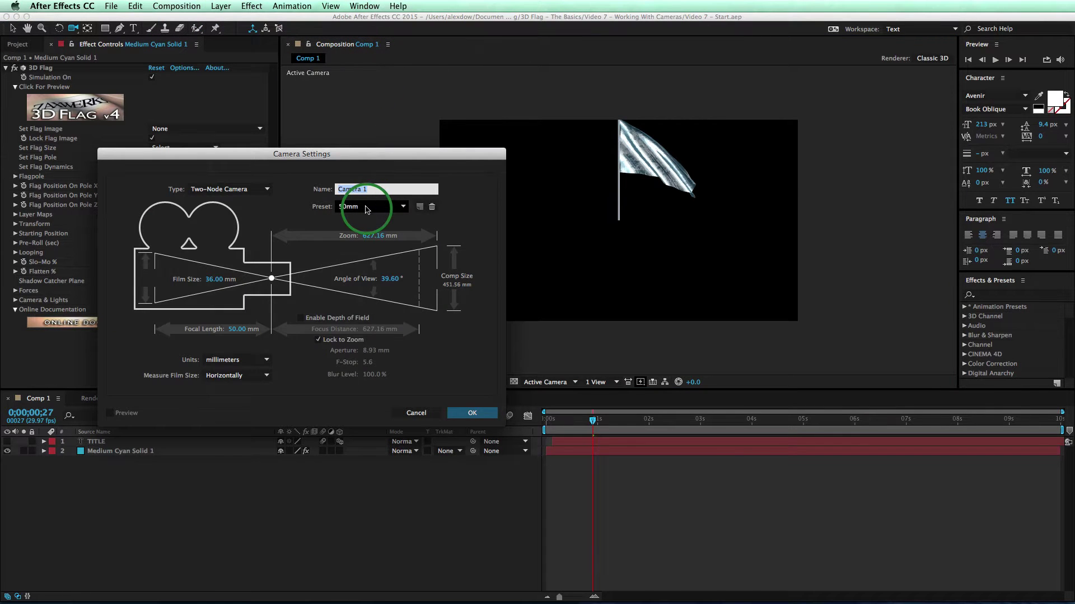
left_click(367, 209)
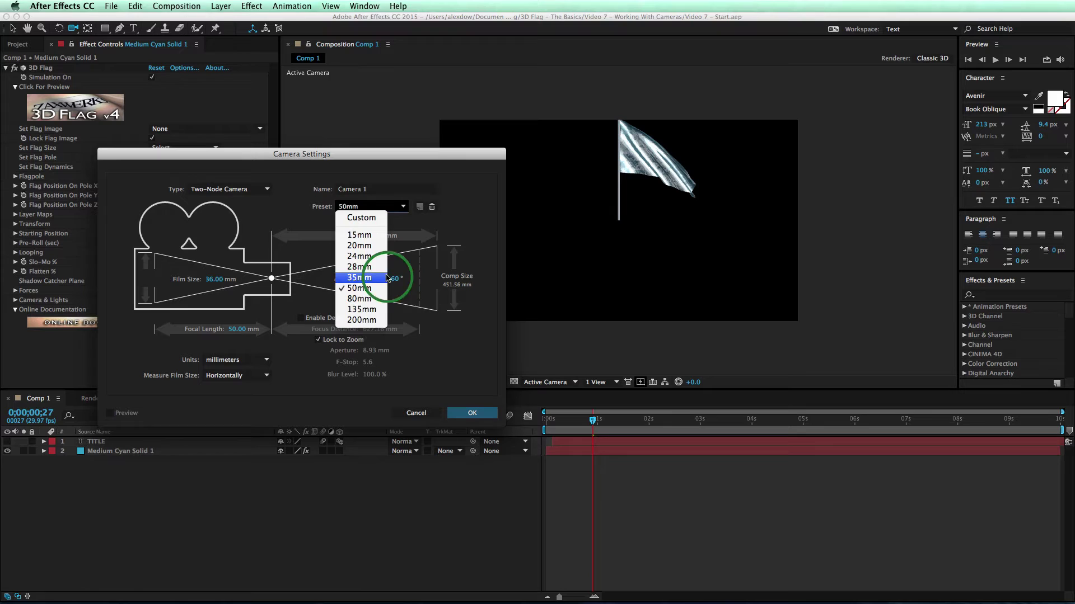
left_click(355, 288)
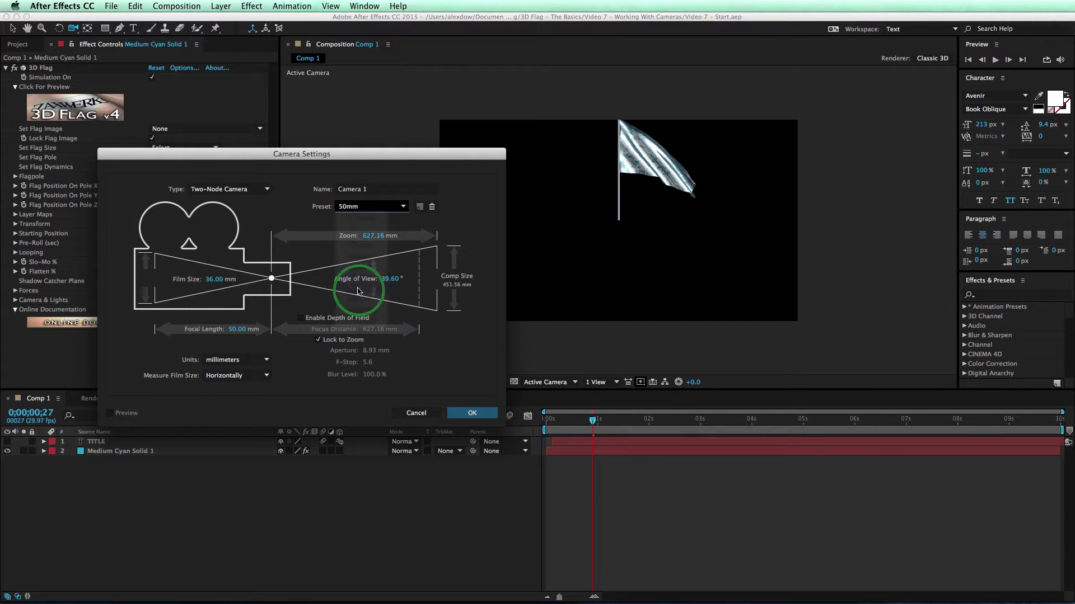
Create the 50mm camera, then pan and orbit it to shift the flag left.
left_click(472, 412)
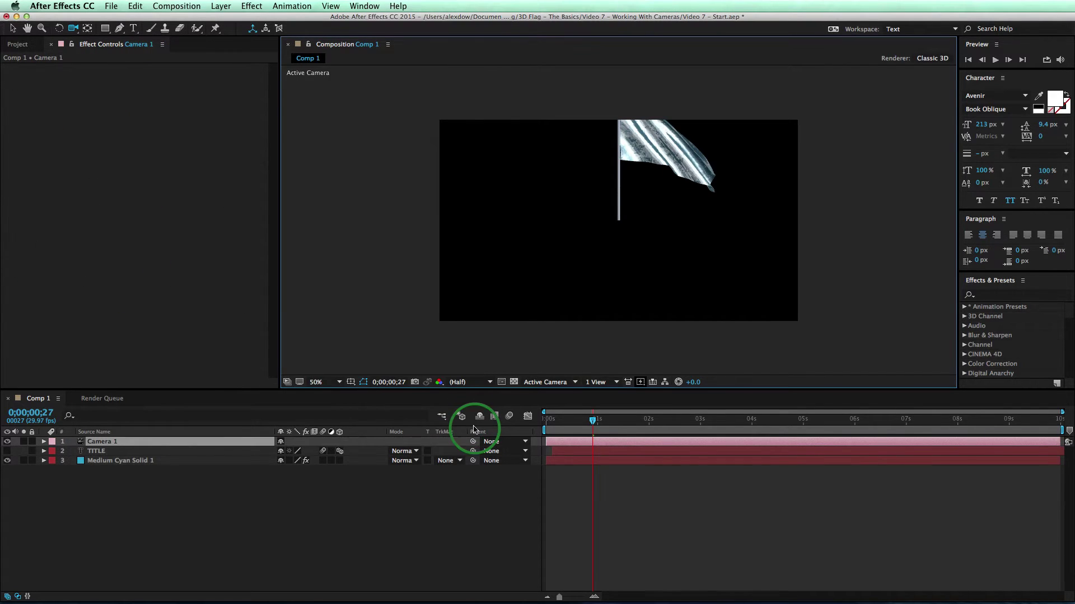
left_click_drag(75, 31, 112, 56)
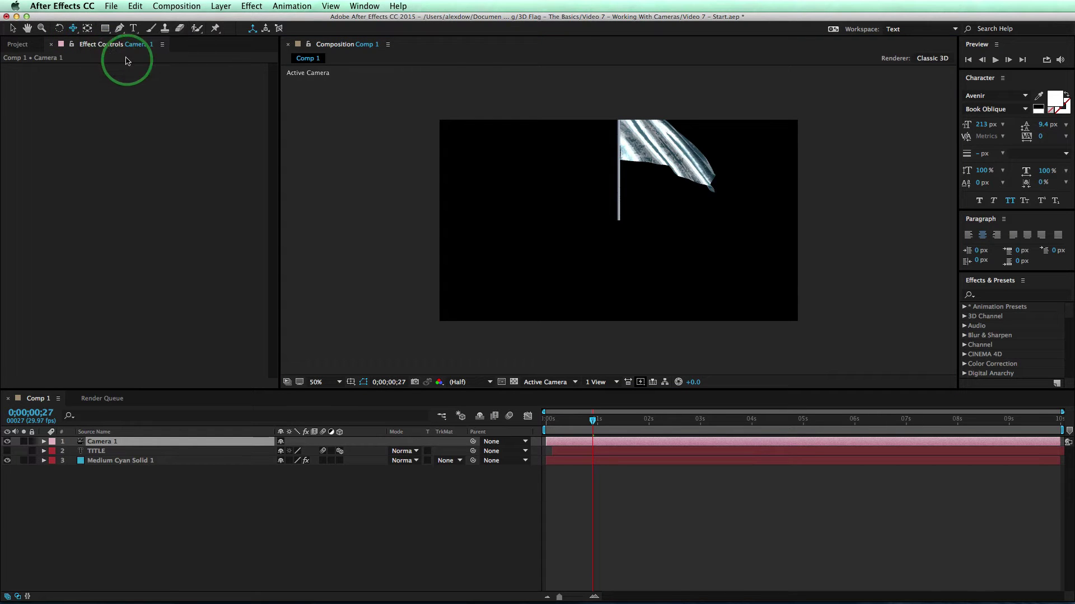
left_click_drag(623, 189, 75, 32)
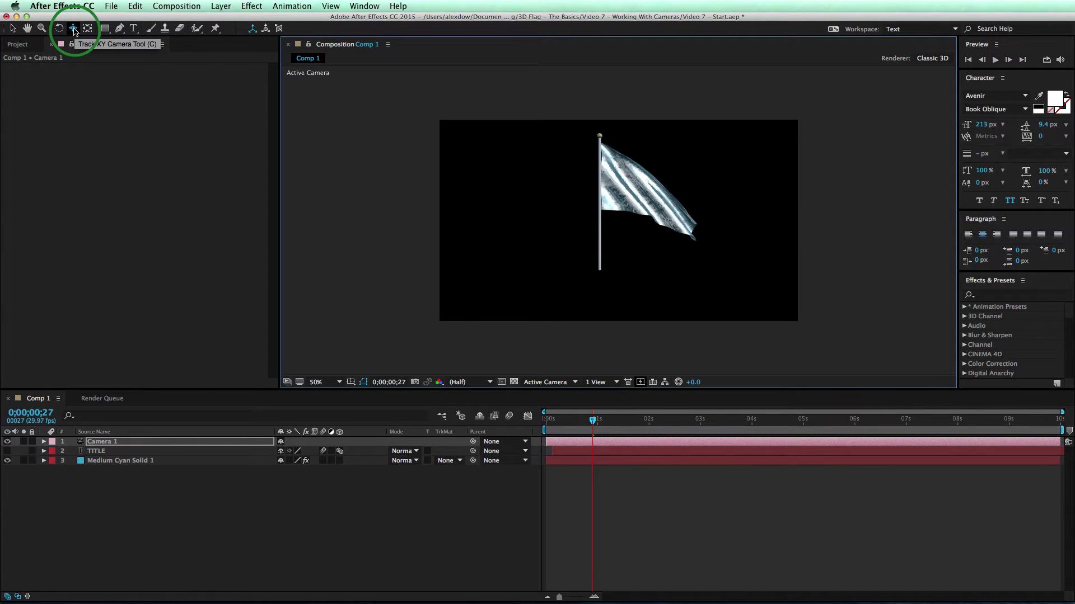
left_click_drag(525, 170, 604, 207)
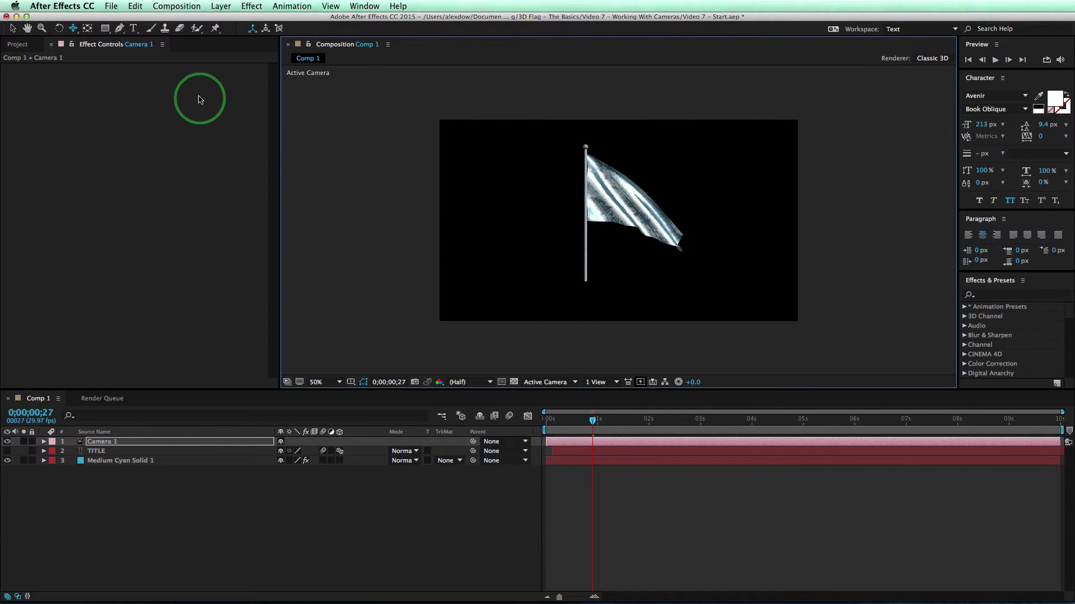
left_click(71, 29)
left_click(101, 40)
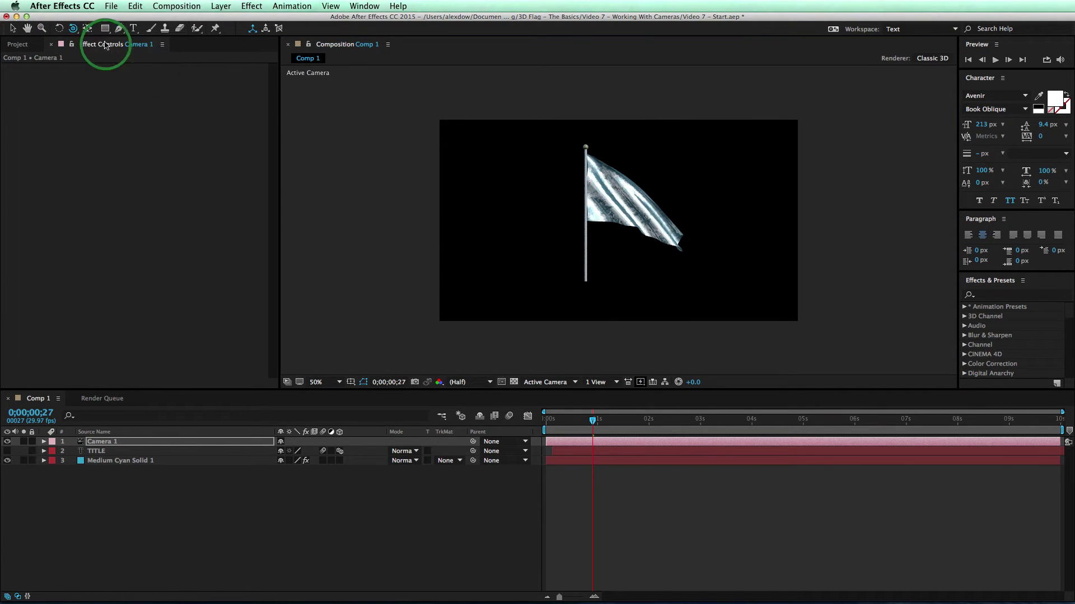
left_click_drag(597, 180, 578, 198)
Pull the camera back and pan so the flag sits small lower-right, then select Medium Cyan Solid 1.
left_click(73, 28)
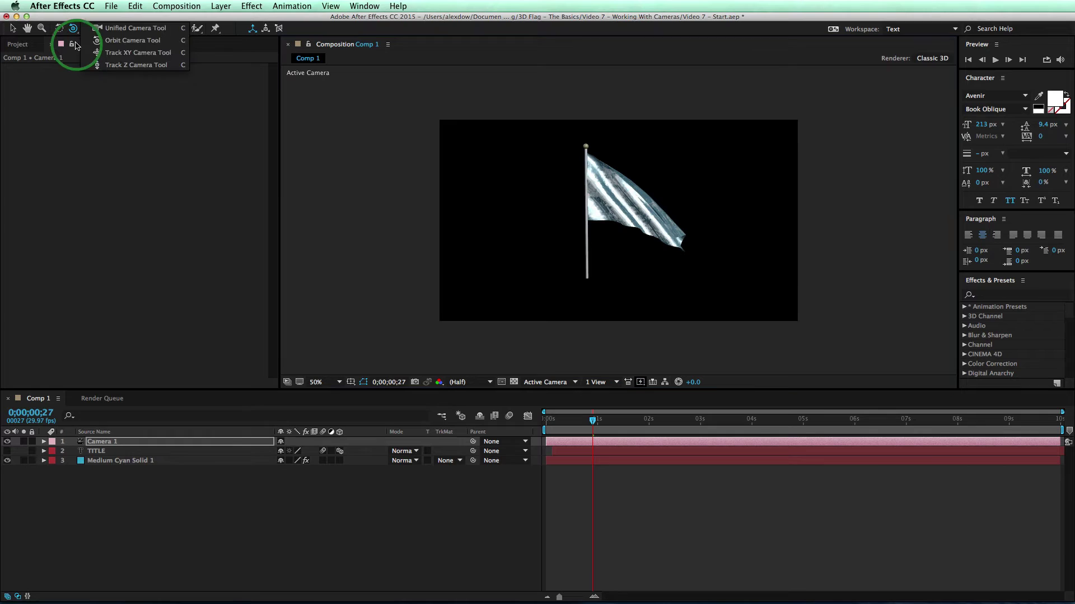
left_click(104, 66)
left_click_drag(708, 250, 636, 391)
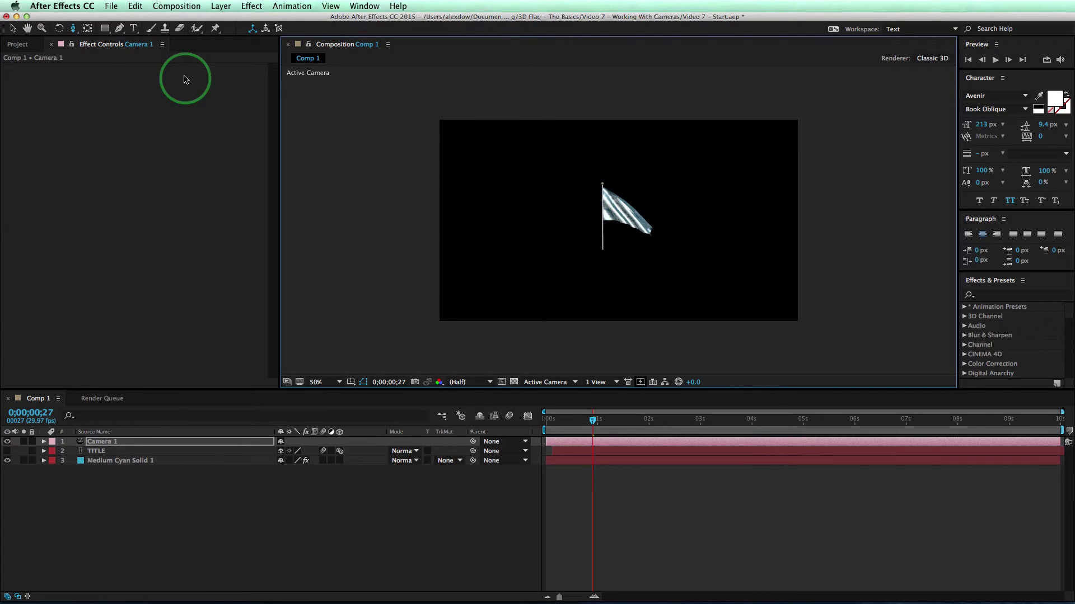
left_click_drag(72, 31, 112, 51)
left_click_drag(604, 206, 726, 264)
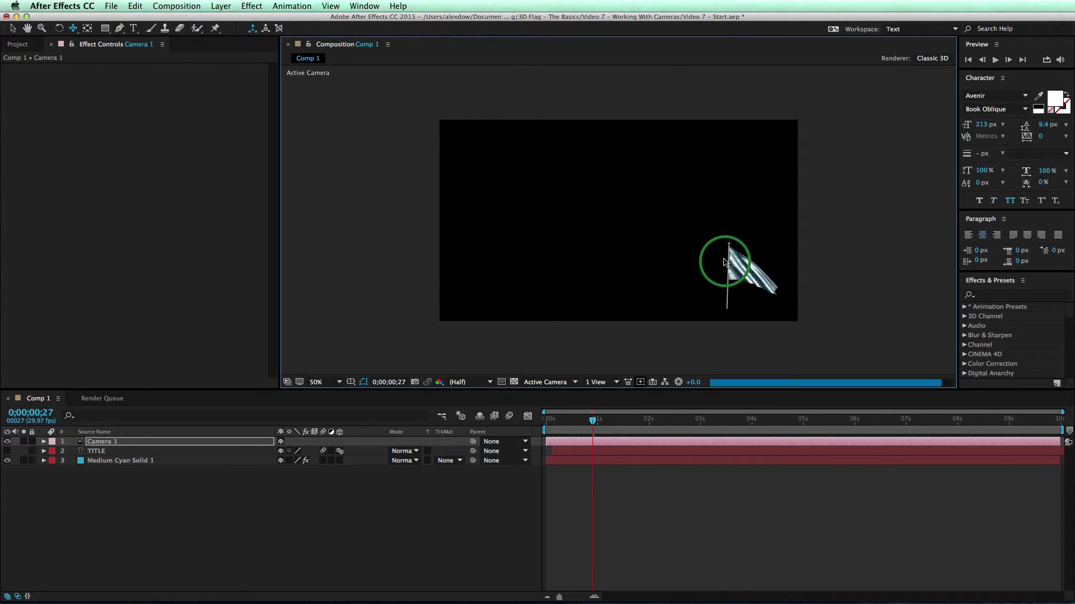
left_click(124, 462)
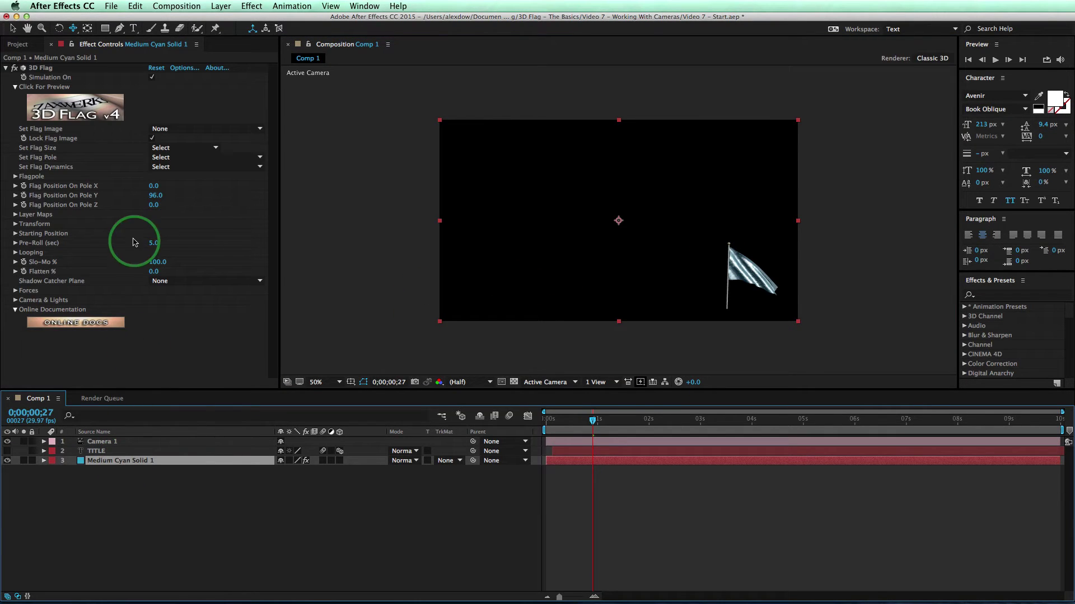
left_click(97, 110)
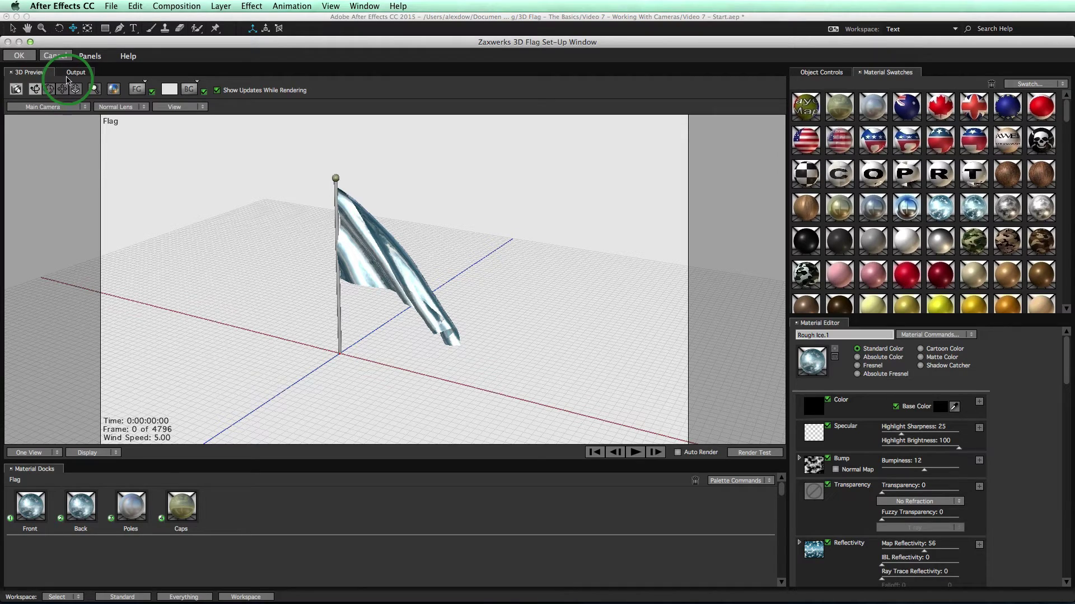
left_click_drag(202, 177, 537, 213)
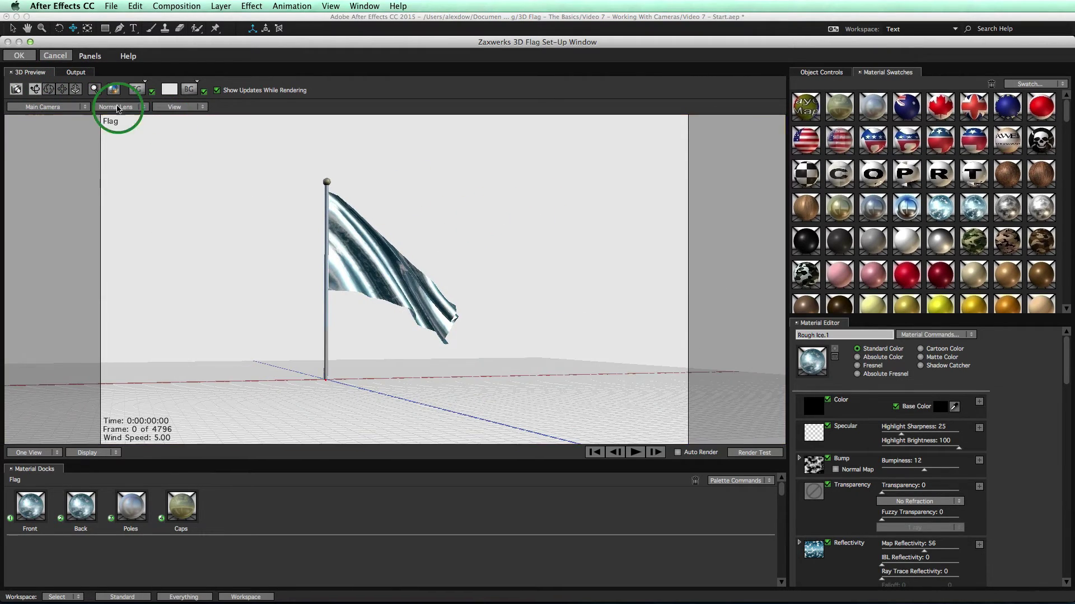
left_click(58, 89)
left_click_drag(375, 213, 271, 274)
left_click(76, 88)
left_click(7, 58)
left_click(65, 92)
left_click(35, 88)
left_click(19, 56)
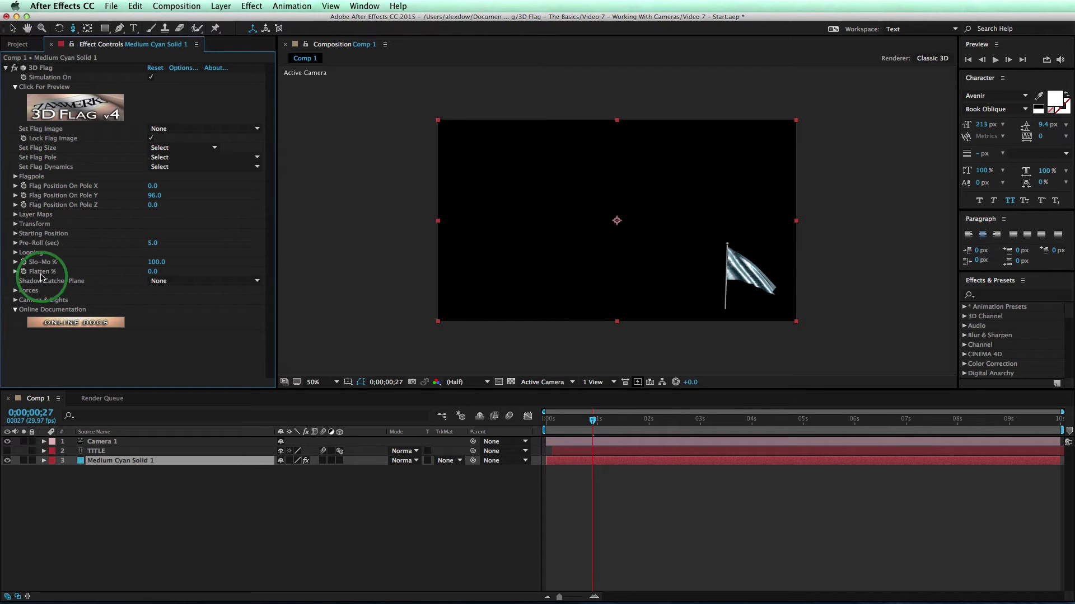
Expand the 3D Flag's Camera & Lights and toggle Use Comp Camera off, then back on.
left_click(15, 300)
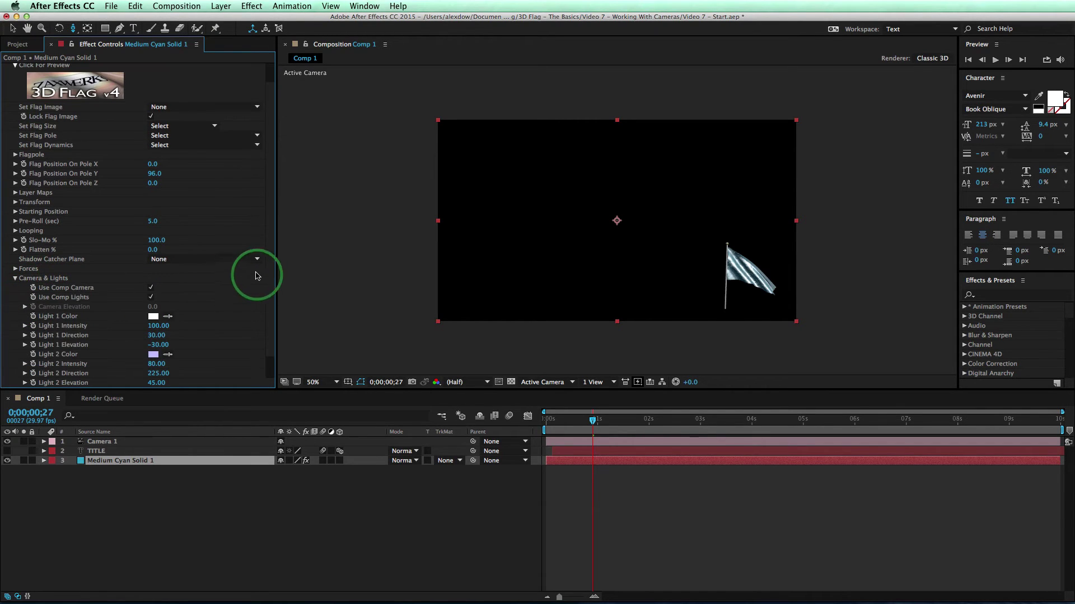
scroll(269, 291, "down", 2)
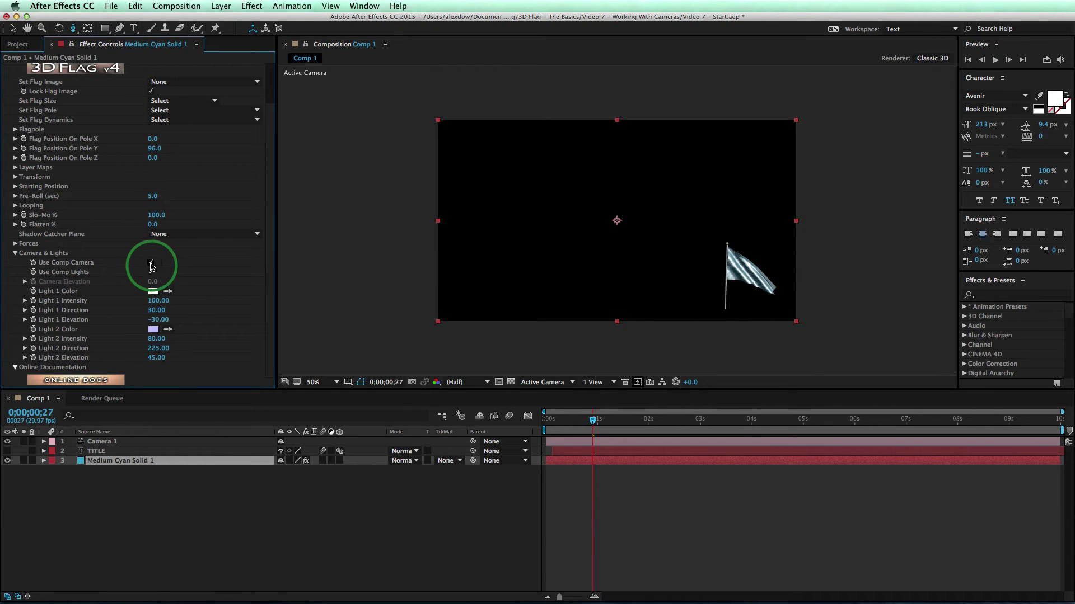
left_click(151, 263)
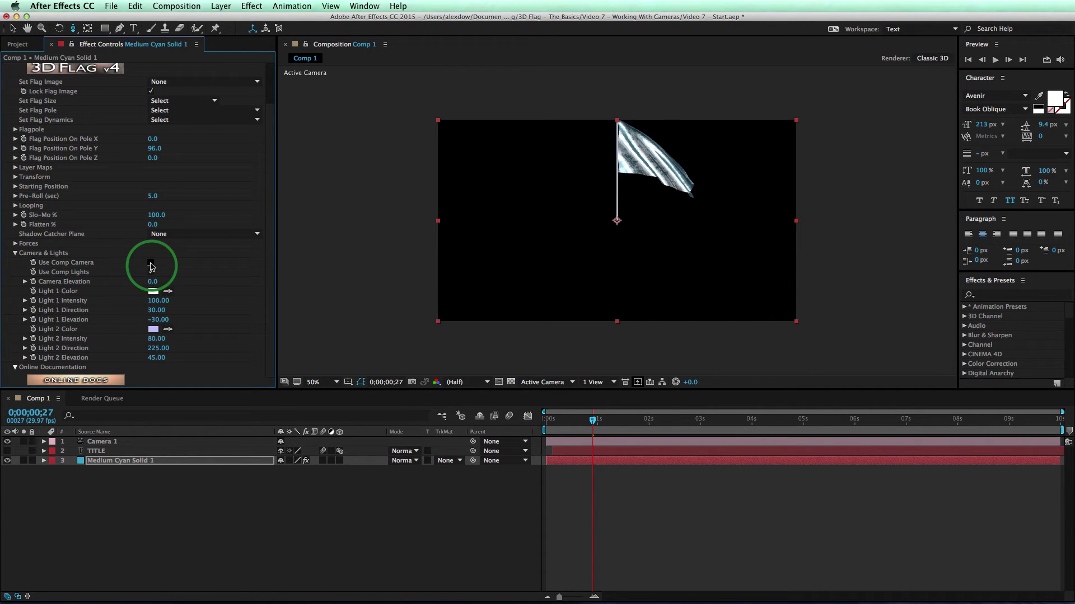
left_click(150, 263)
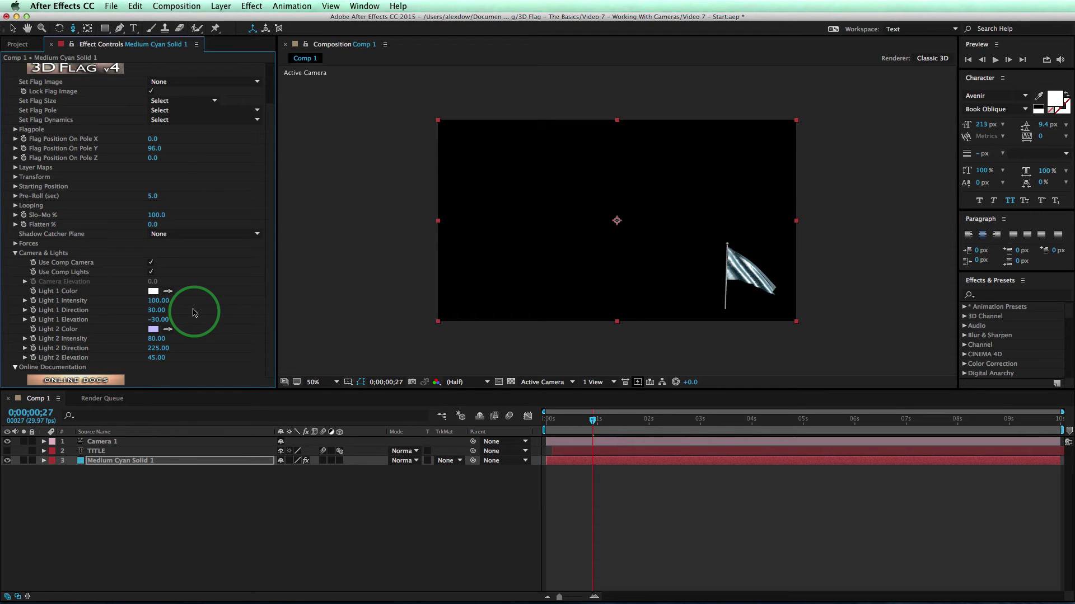
Make the TITLE layer visible and orbit the comp camera to centre the flag and TITLE.
left_click(8, 452)
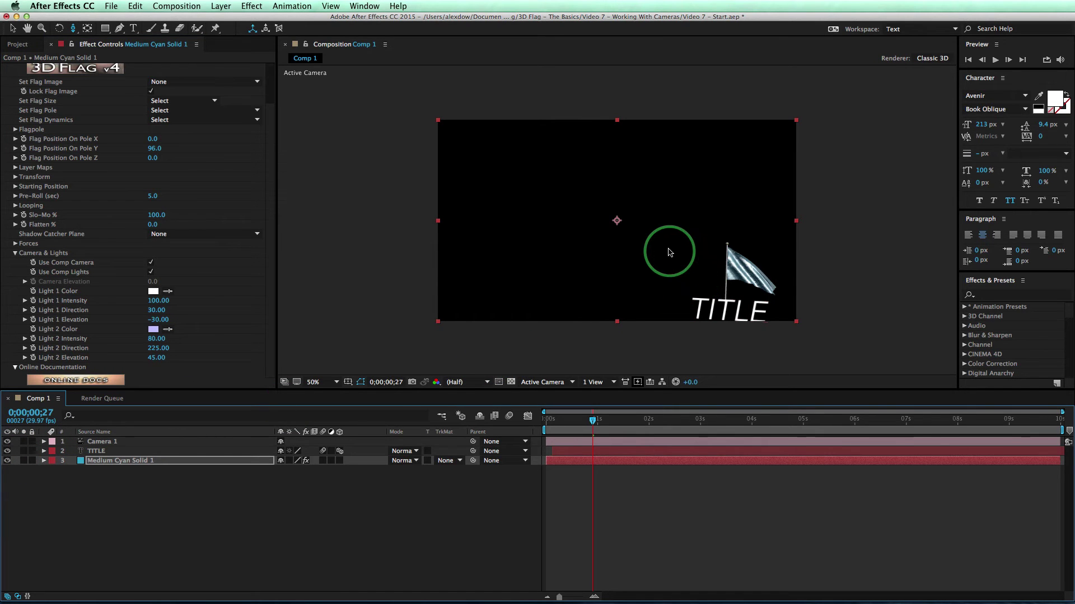
key("c")
key("c")
left_click_drag(739, 282, 629, 136)
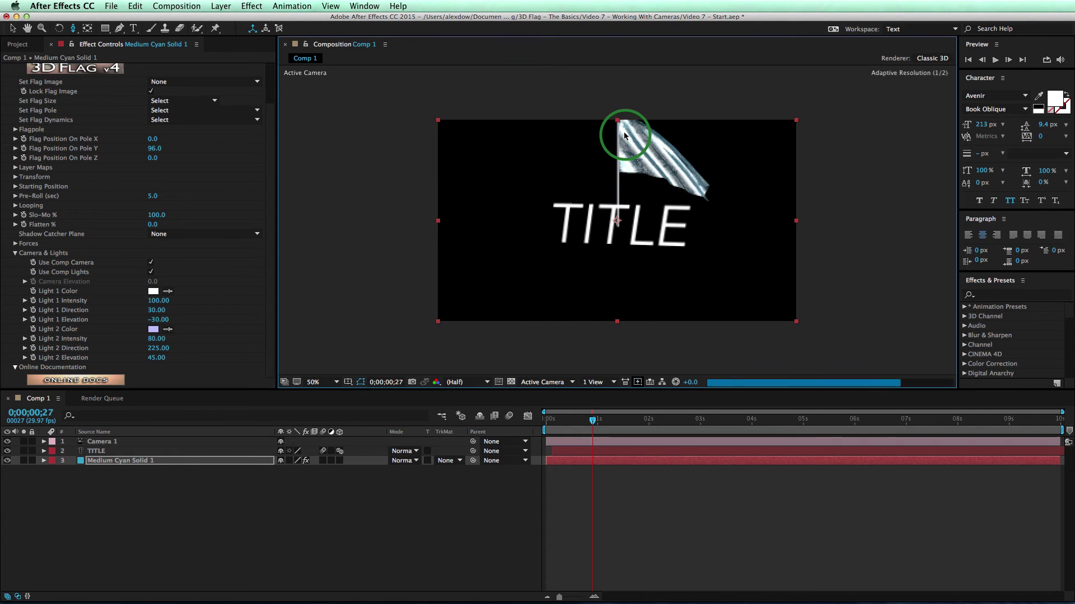
left_click(118, 451)
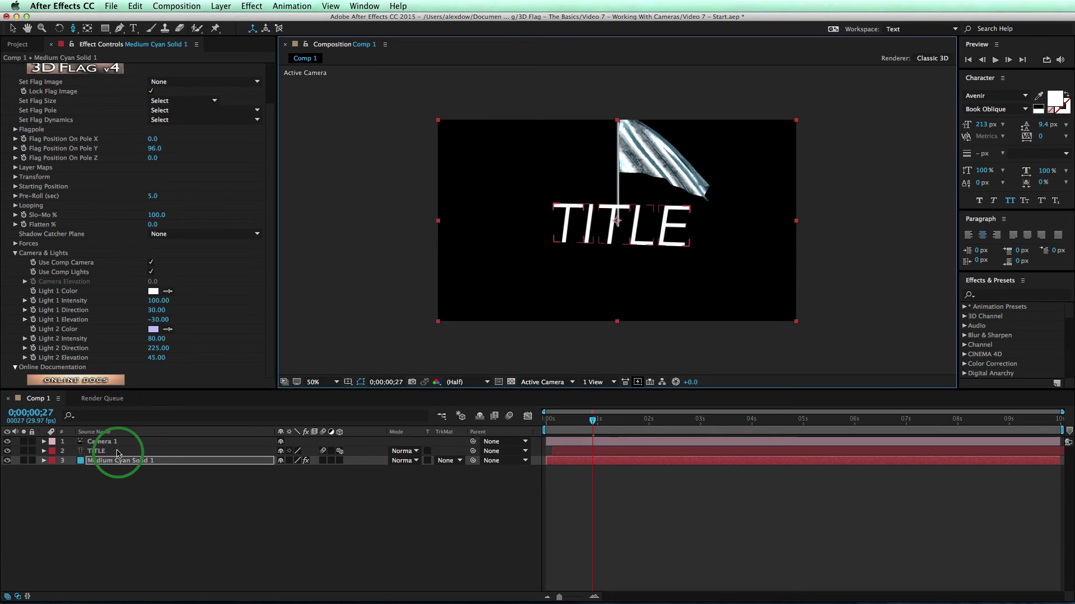
Set the flag pole to Background, uncheck Use Comp Camera, and set Pole Pos Z to 2020.
left_click(112, 460)
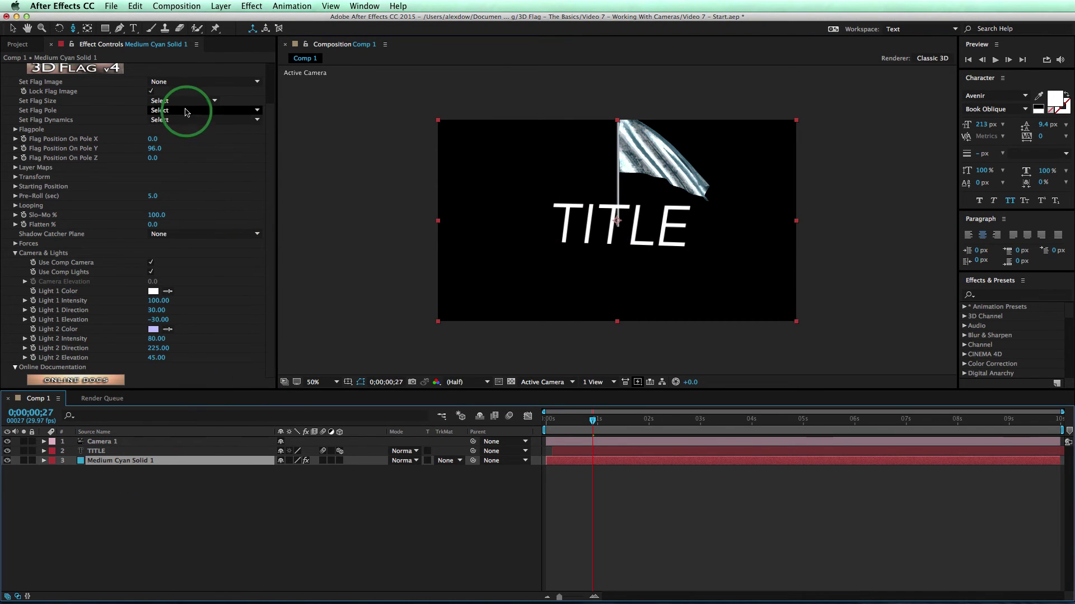
left_click(185, 110)
left_click(204, 315)
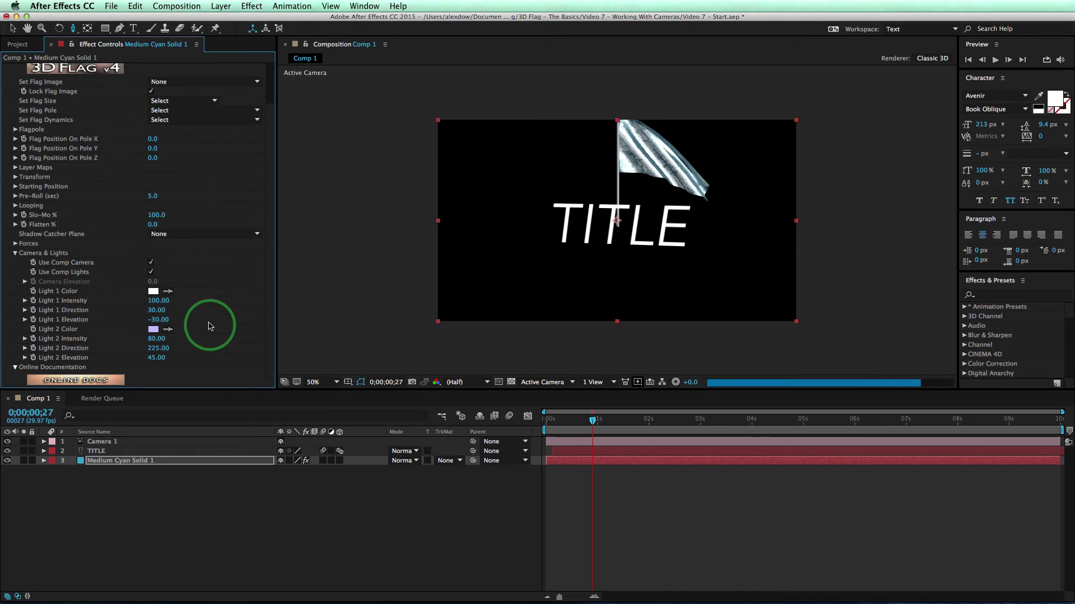
left_click(151, 264)
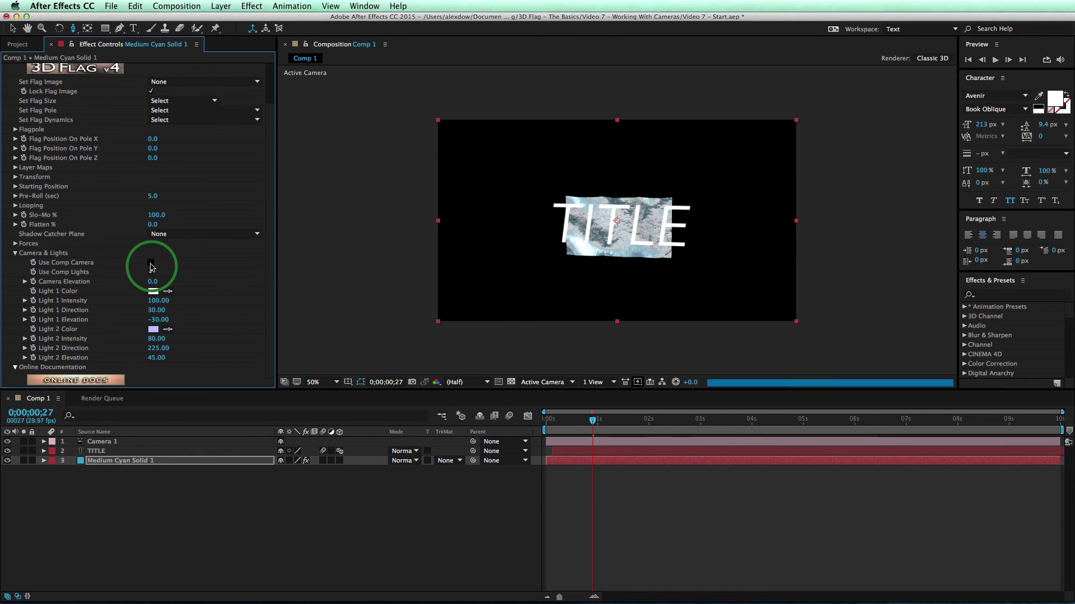
left_click(15, 177)
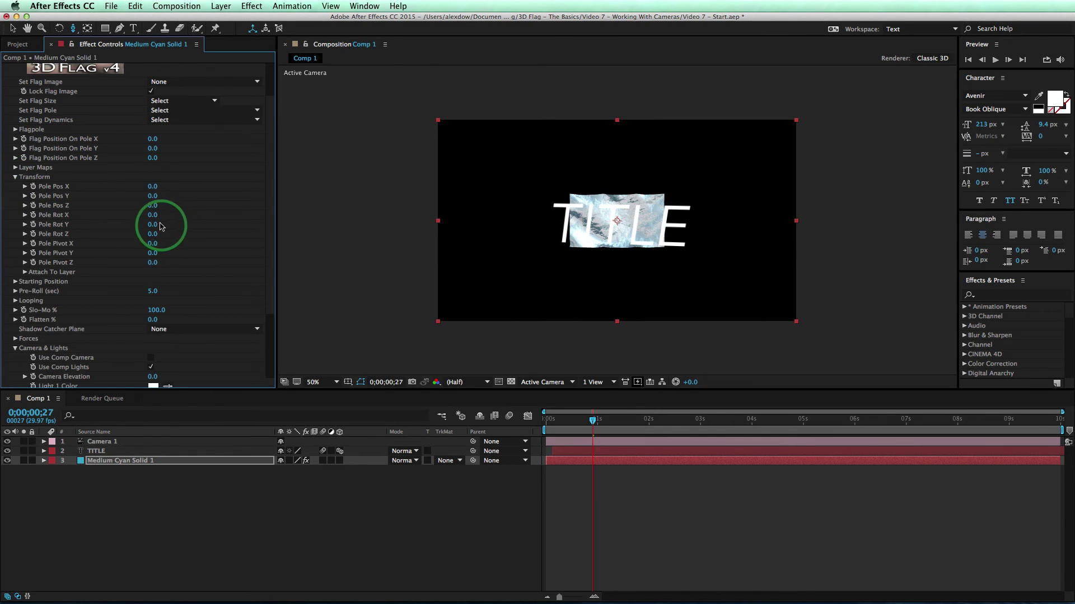
left_click_drag(152, 205, 269, 240)
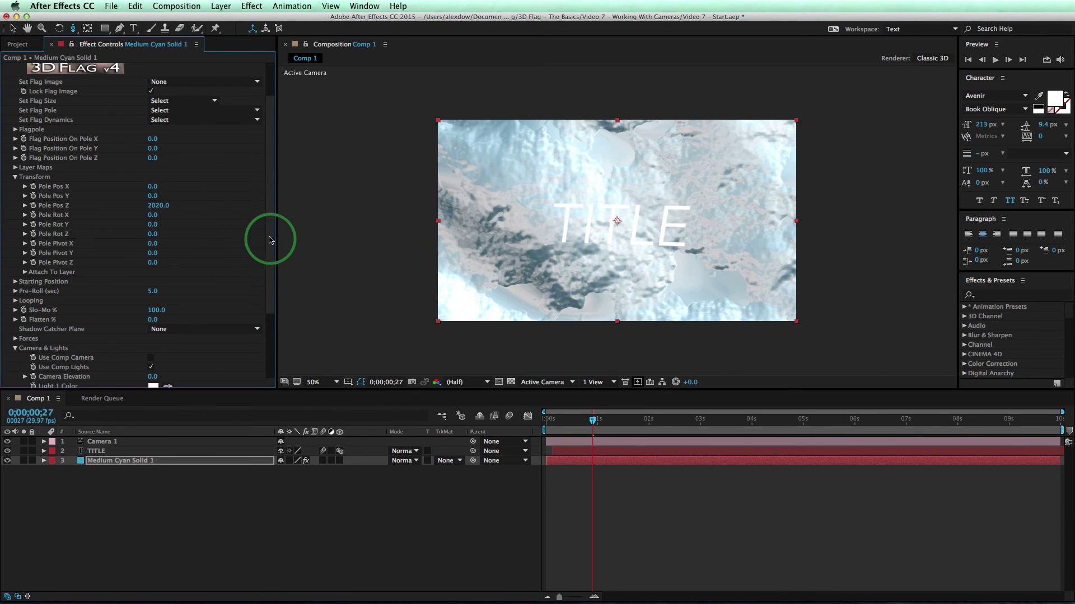
scroll(269, 240, "down", 5)
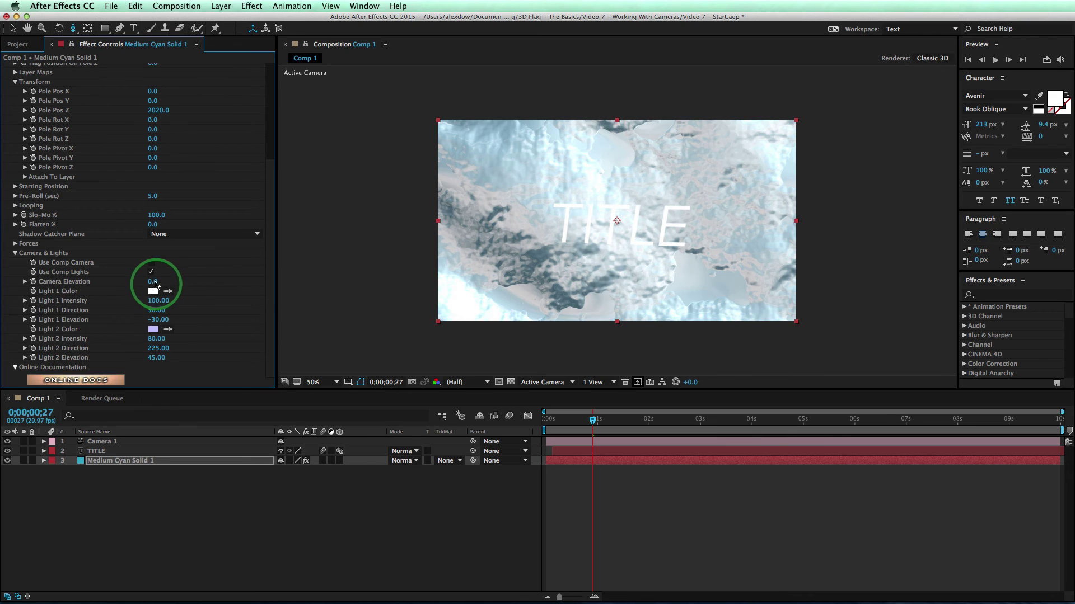
Set Camera Elevation to 27, orbit the camera to angle TITLE, and preview from frame 0.
mouse_move(162, 283)
left_mouse_down()
mouse_move(177, 283)
mouse_move(168, 283)
left_mouse_up()
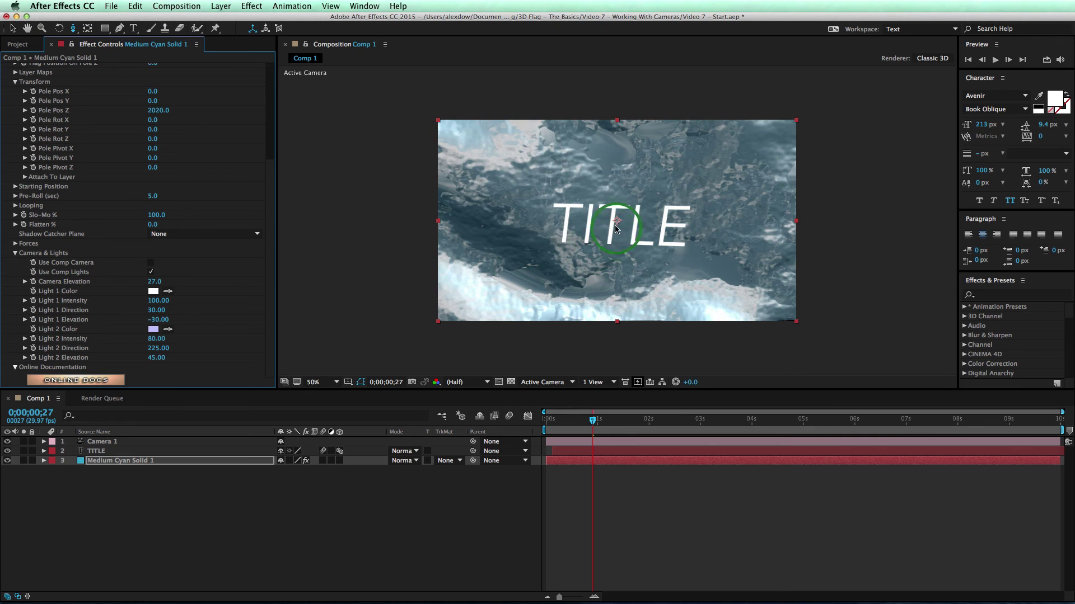
left_click_drag(617, 228, 617, 276)
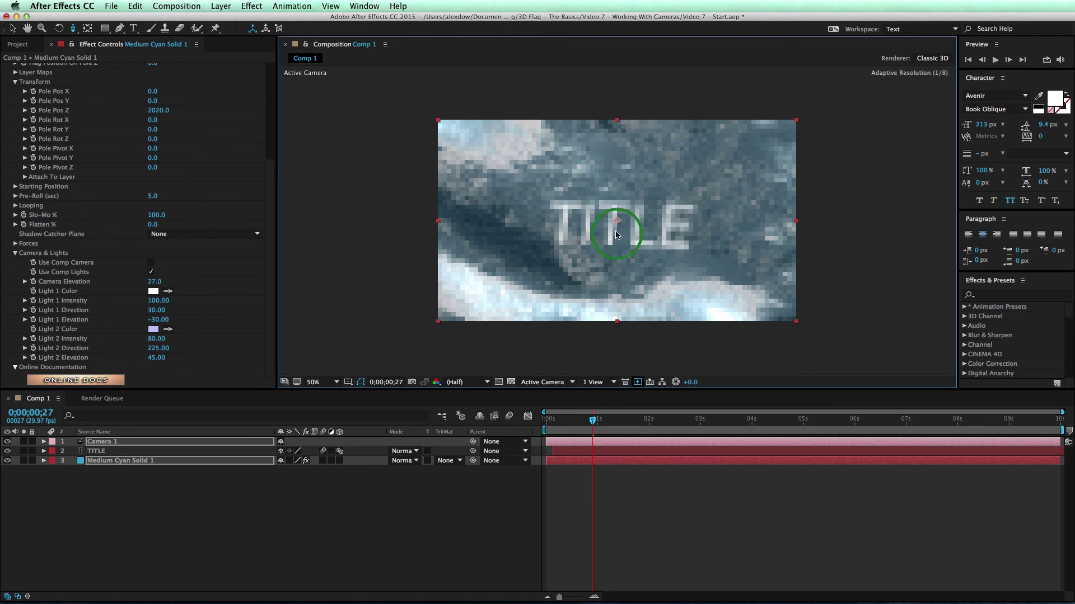
left_click_drag(593, 420, 554, 420)
key("space")
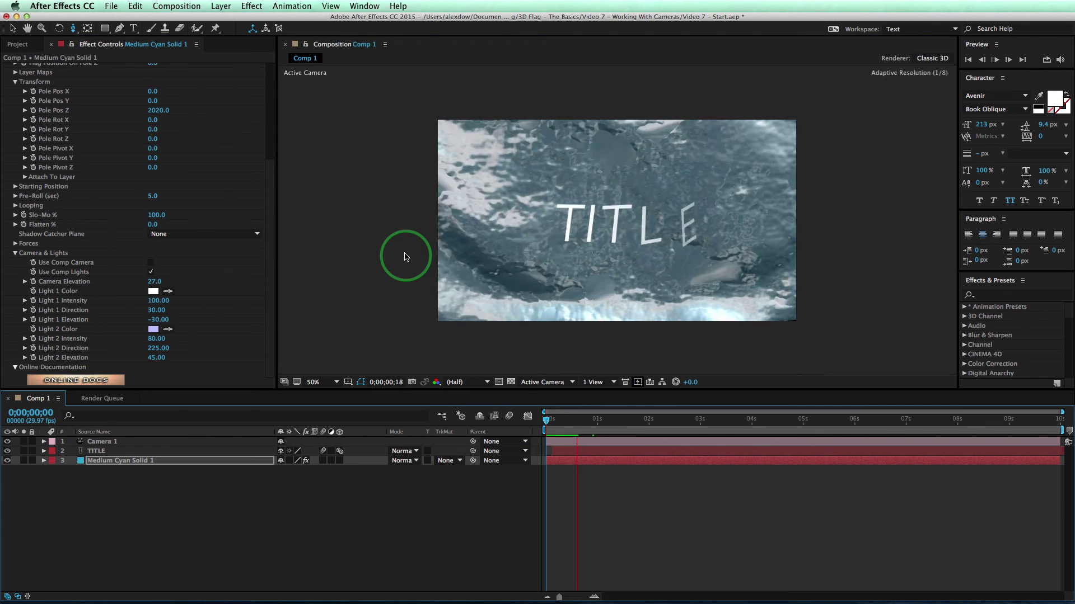